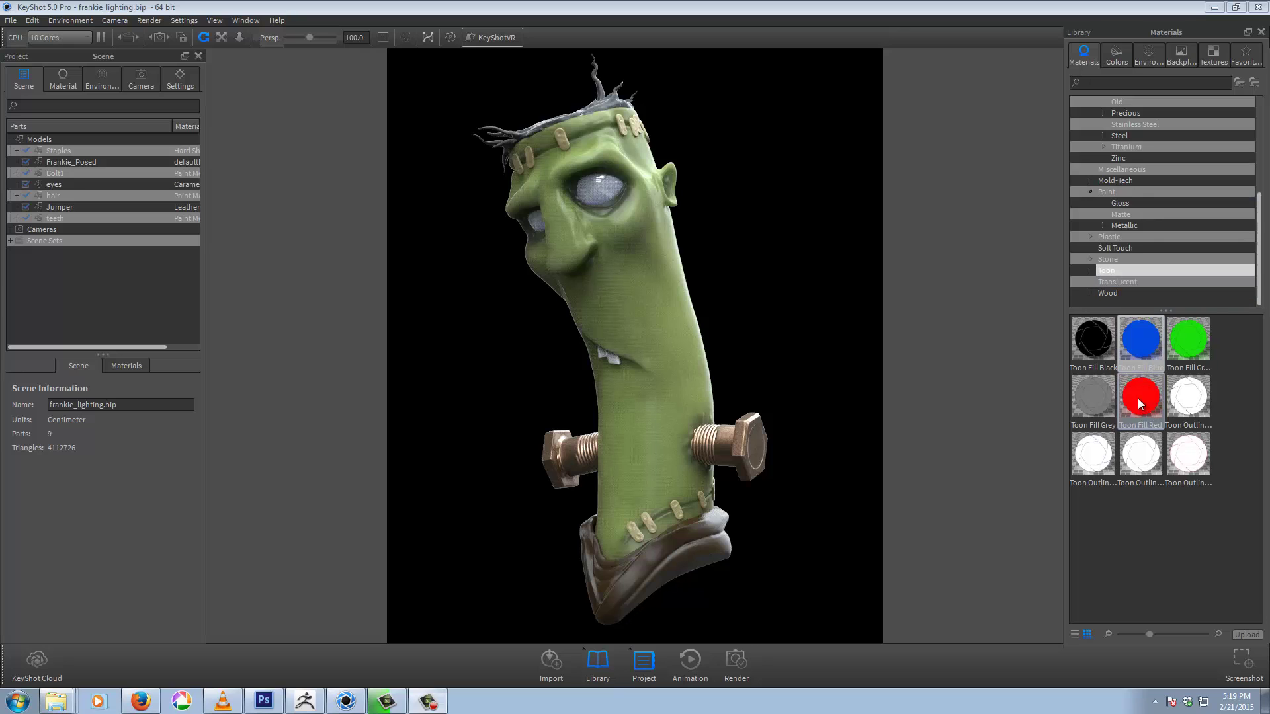
Step: Enable the Clown pass on the Passes page of Render Options, then close the dialog
{"action": "left_click", "coordinate": [157, 21]}
{"action": "left_click", "coordinate": [163, 106]}
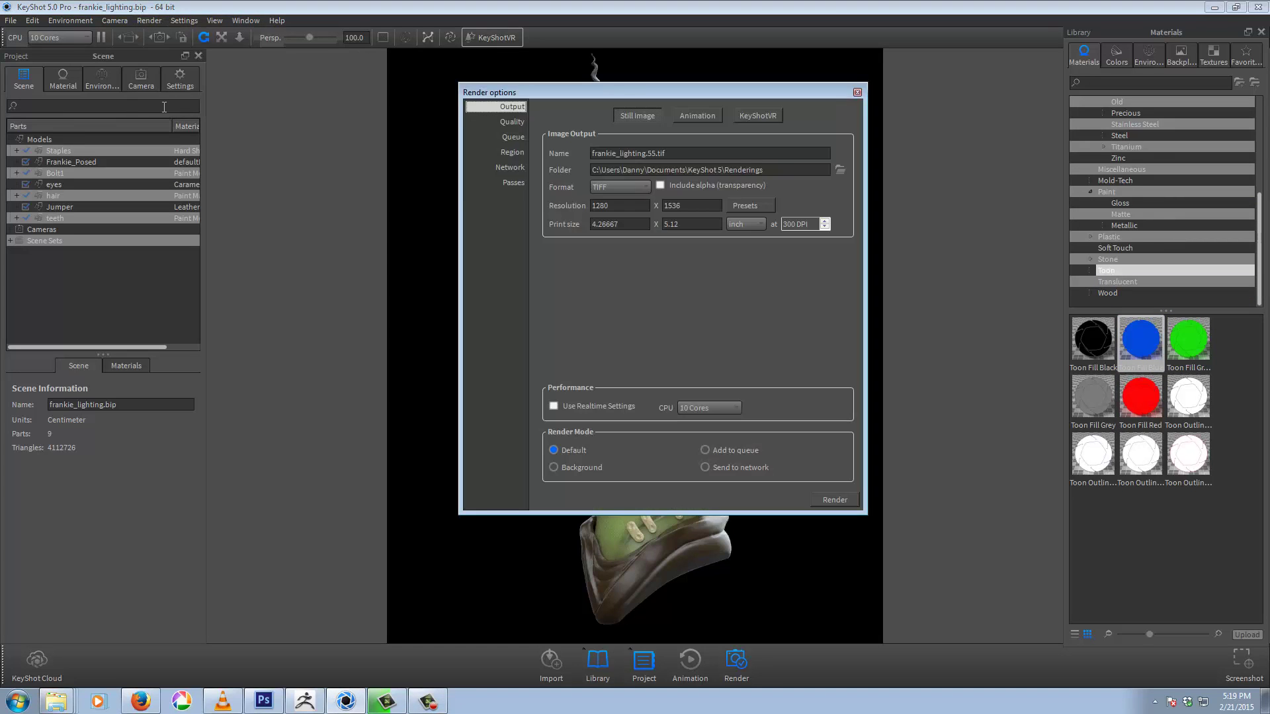
{"action": "left_click", "coordinate": [505, 184]}
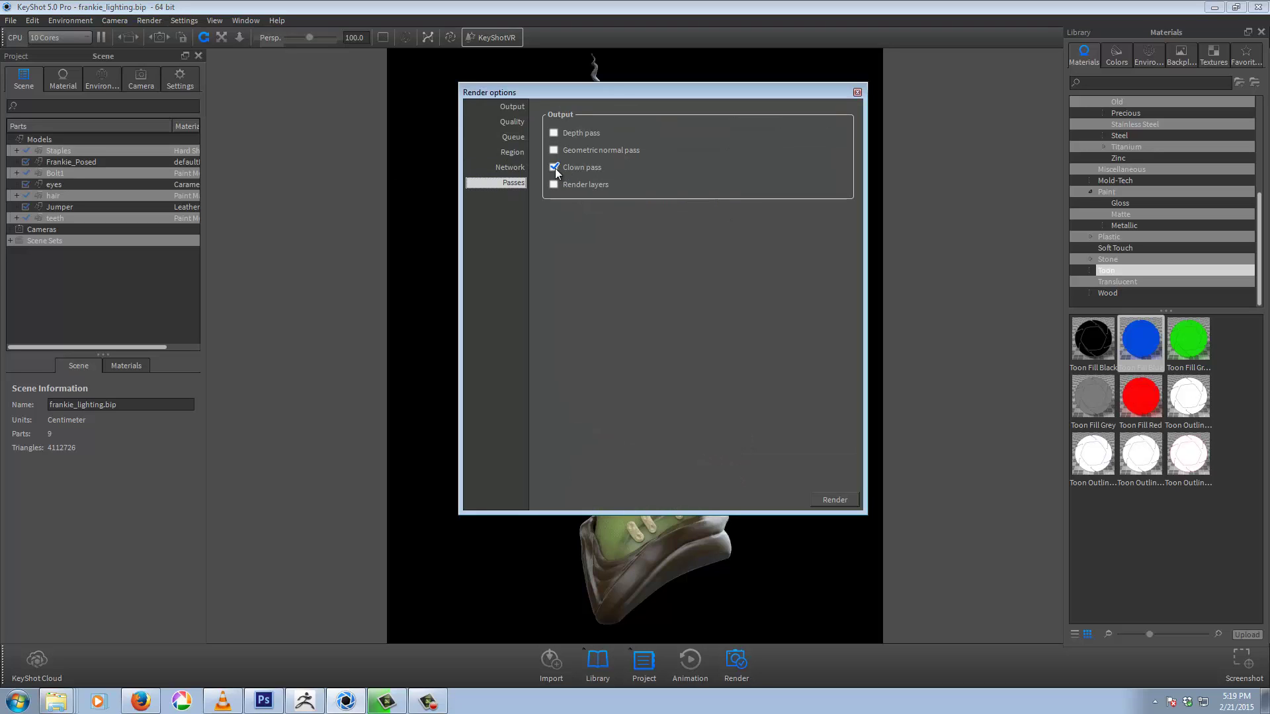
{"action": "left_click", "coordinate": [858, 93]}
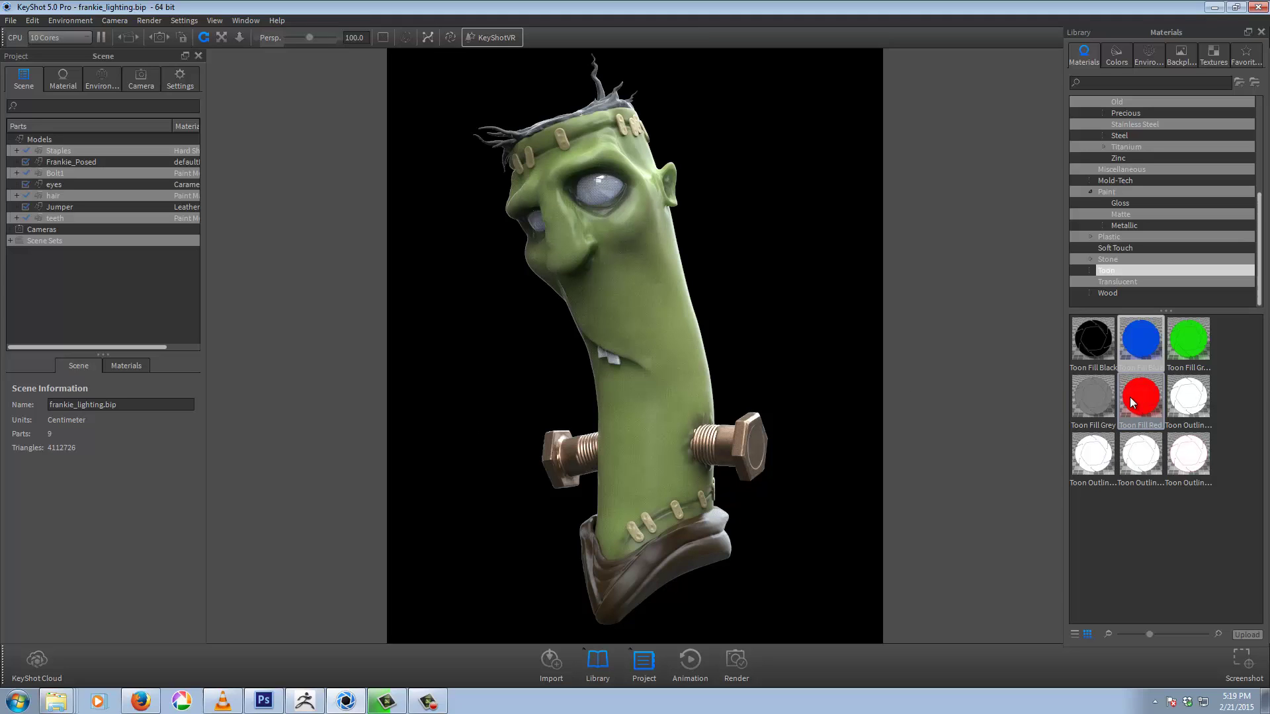
Step: Apply Toon Fill Red to Frankie's head and body and set its contour width to 0
{"action": "mouse_move", "coordinate": [1139, 401]}
{"action": "left_click_drag", "start_coordinate": [1139, 401], "coordinate": [652, 306]}
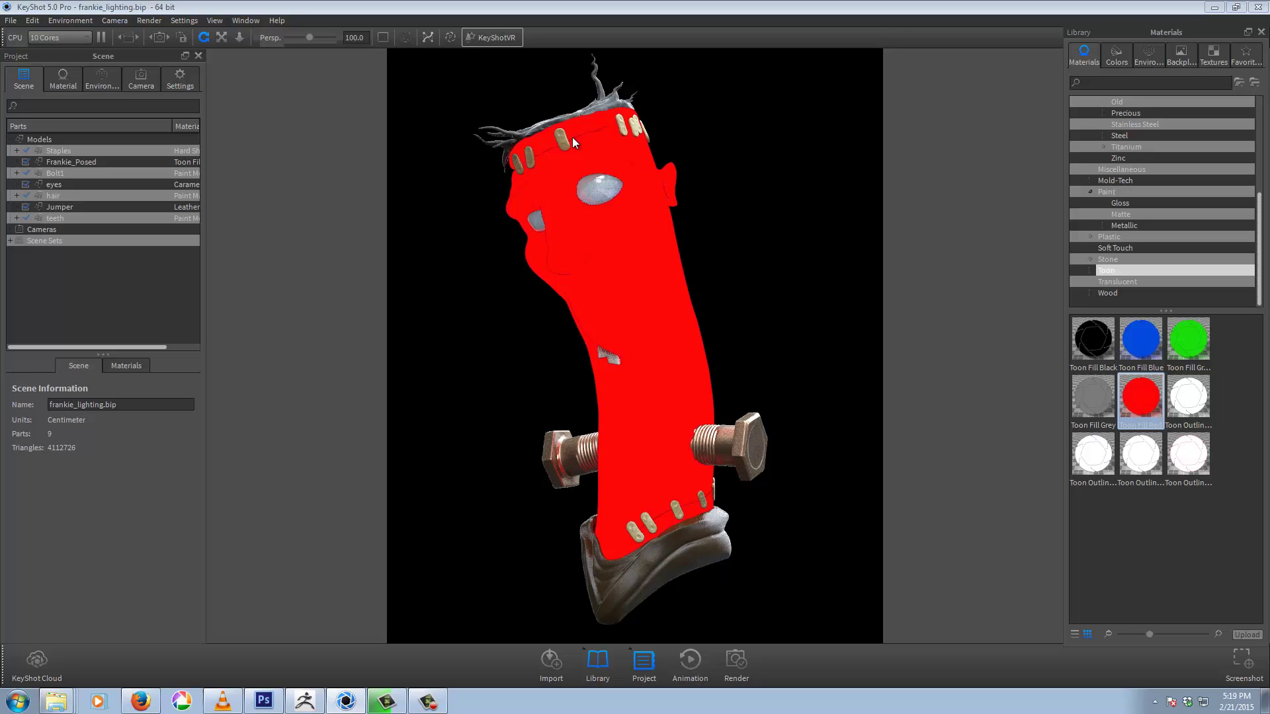
{"action": "right_click", "coordinate": [624, 268]}
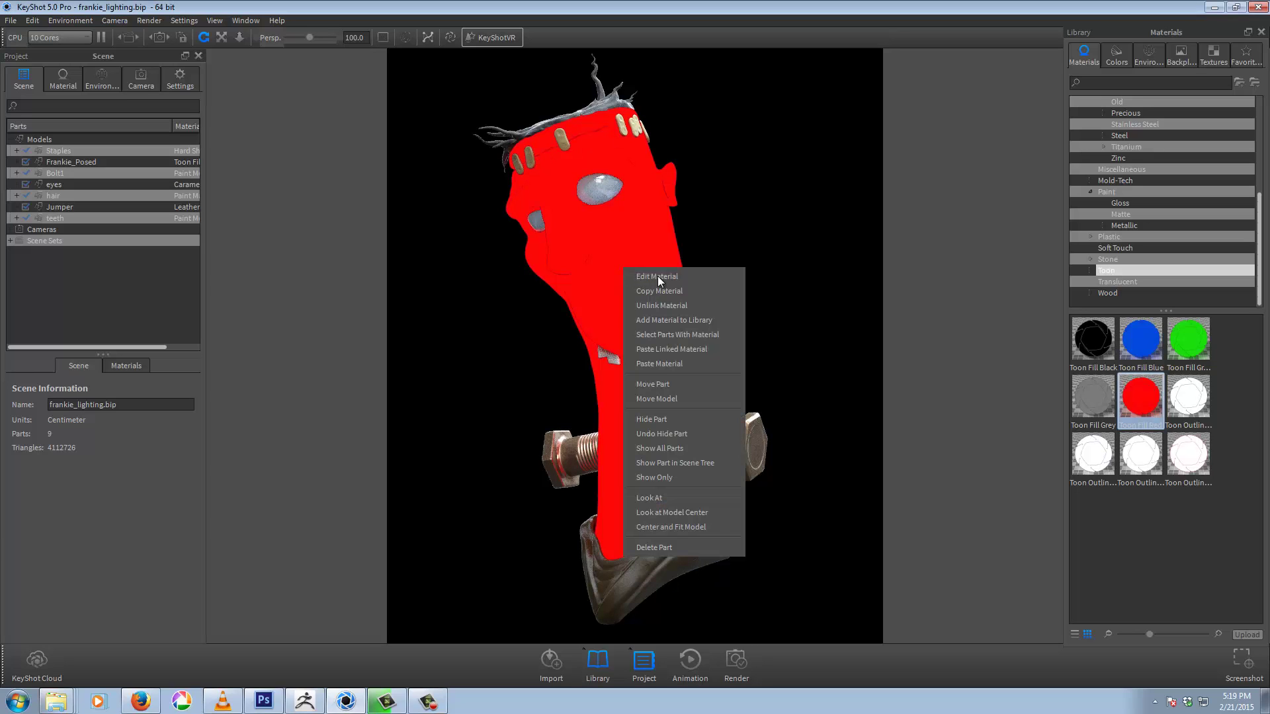
{"action": "left_click", "coordinate": [52, 81]}
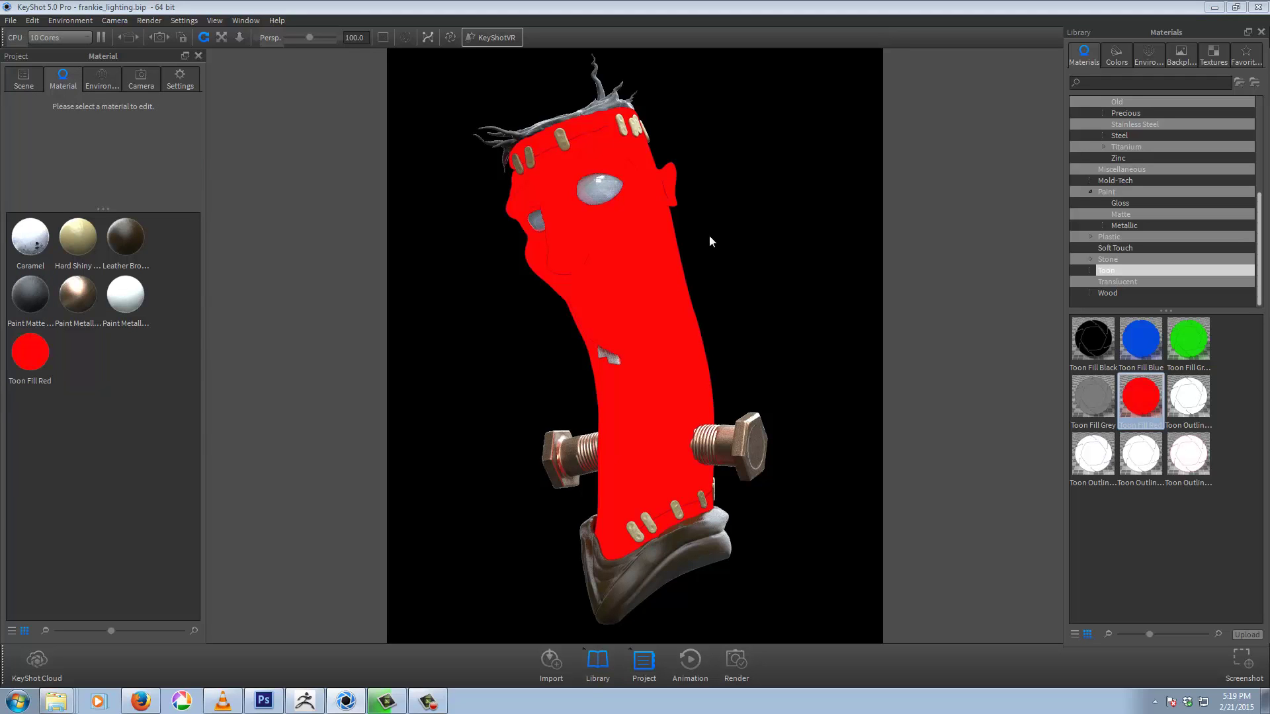
{"action": "right_click", "coordinate": [616, 260]}
{"action": "left_click", "coordinate": [636, 266]}
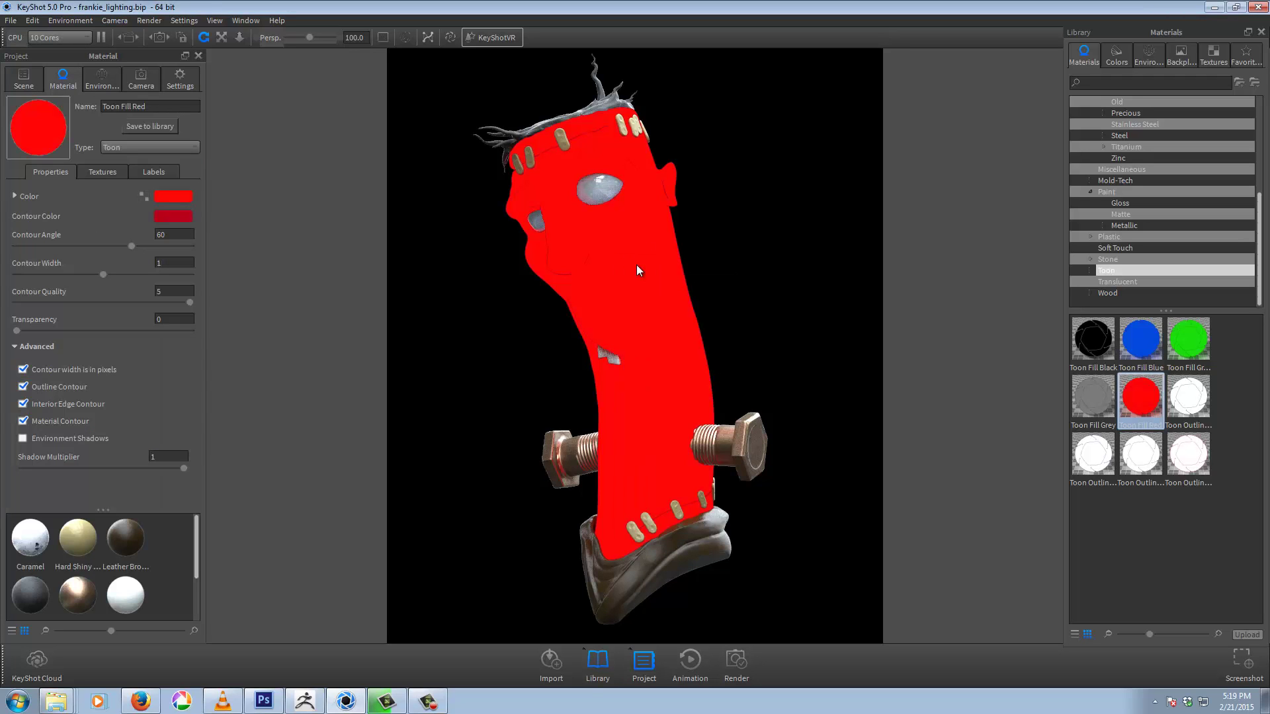
{"action": "double_click", "coordinate": [176, 263]}
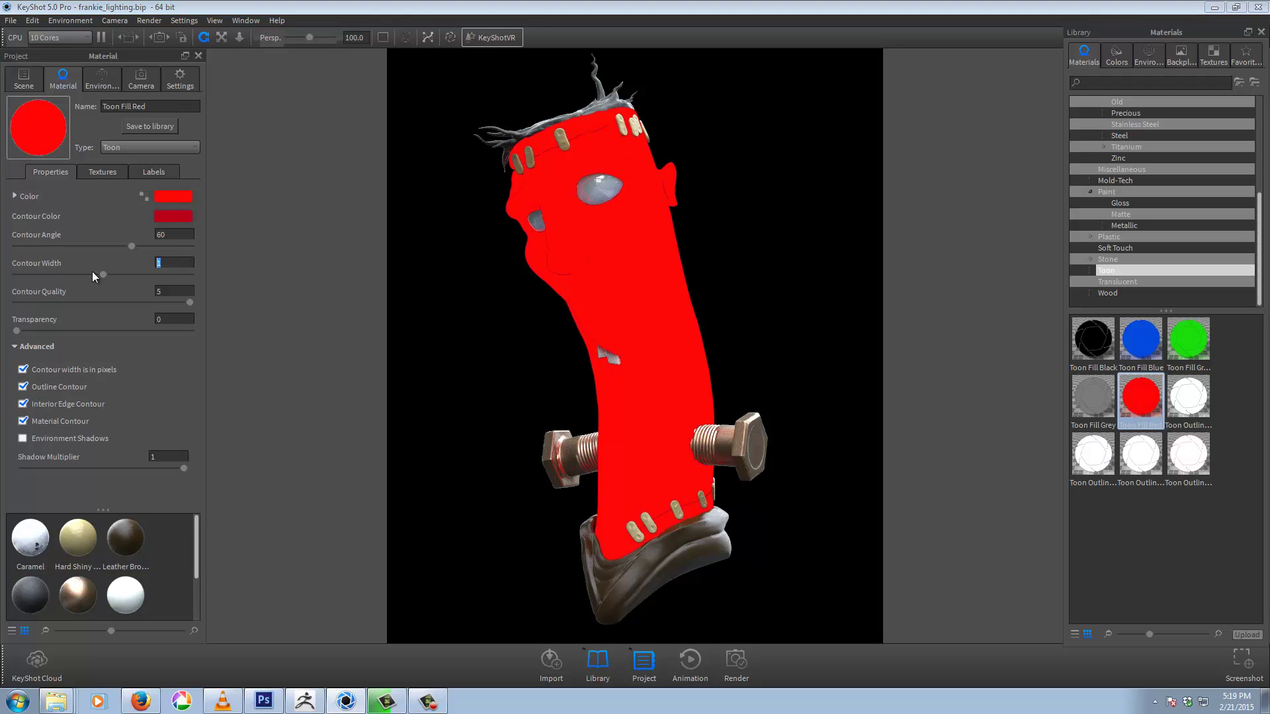
{"action": "left_click", "coordinate": [93, 274]}
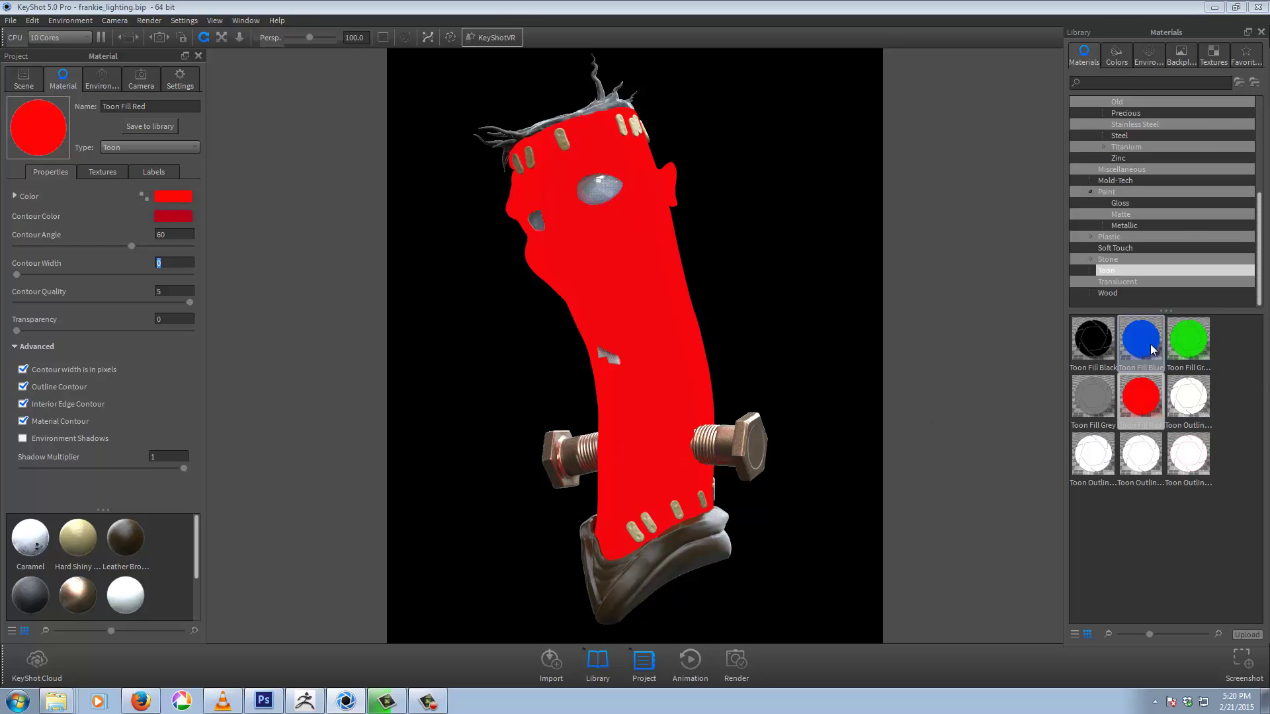
Step: Apply Toon Fill Blue to the jumper with contour width 0, and paste it linked onto the hair
{"action": "left_click_drag", "start_coordinate": [1149, 348], "coordinate": [656, 561]}
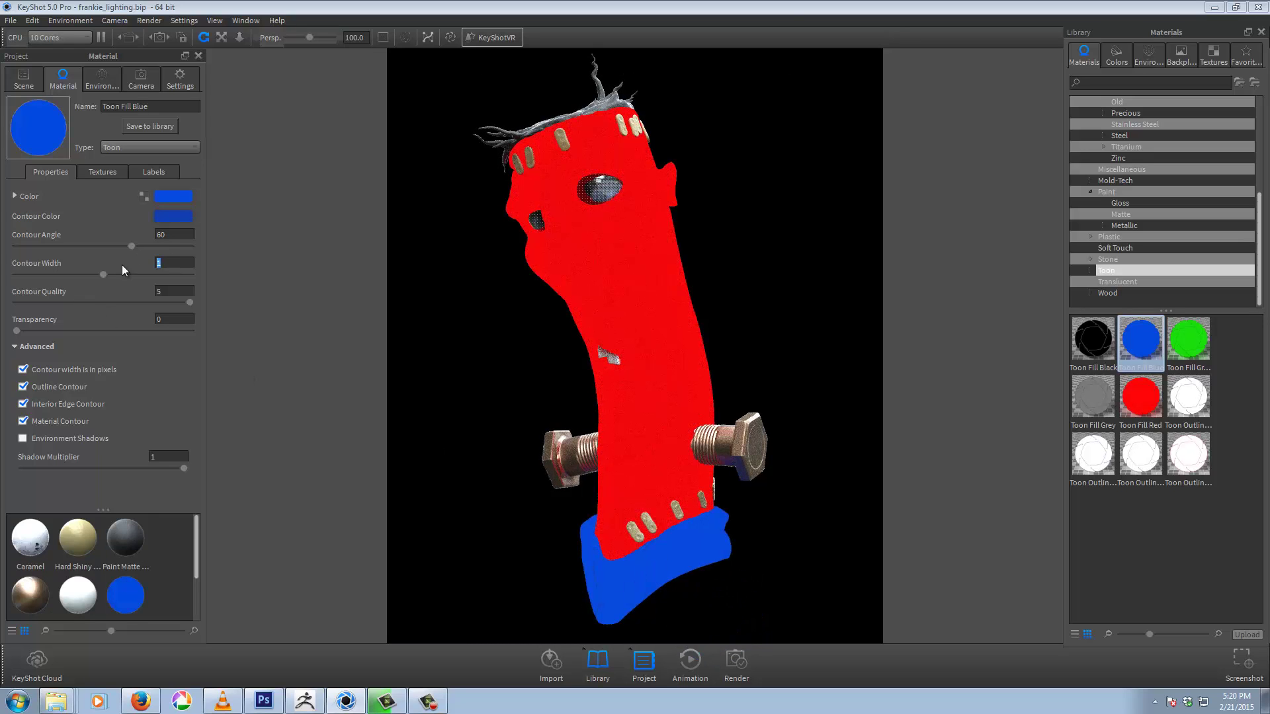
{"action": "left_click_drag", "start_coordinate": [103, 274], "coordinate": [4, 327]}
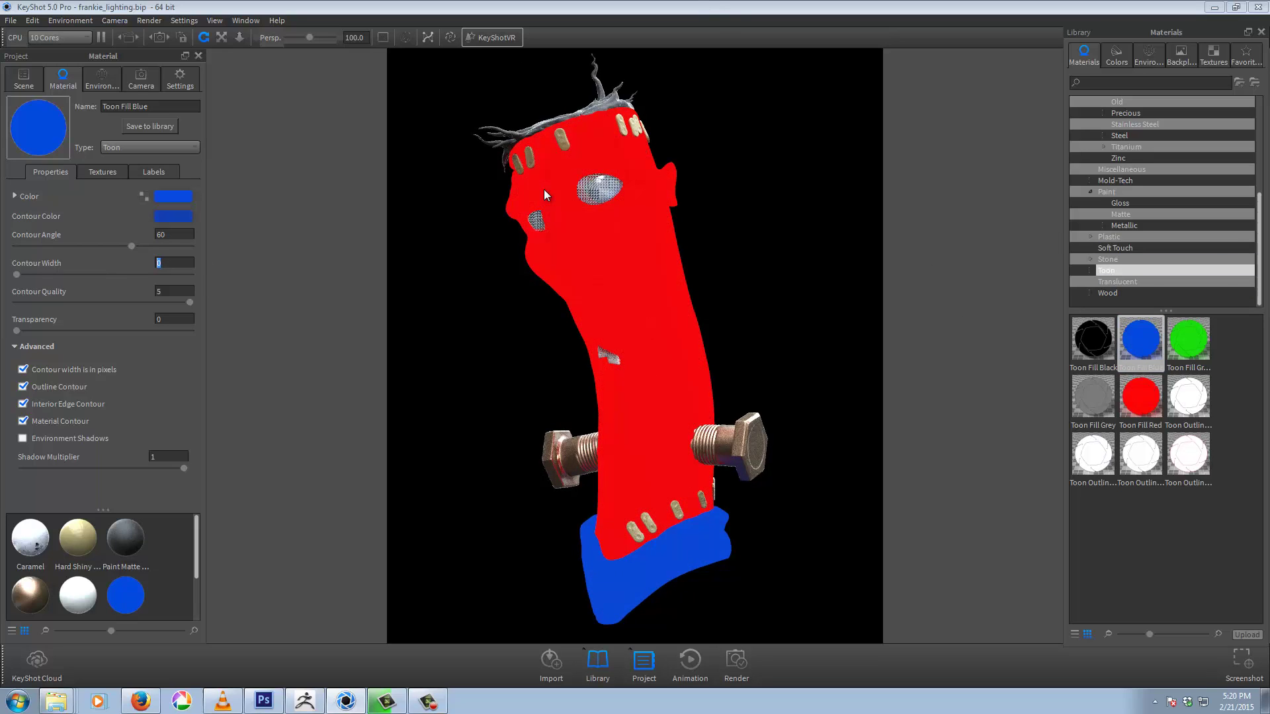
{"action": "right_click", "coordinate": [697, 550]}
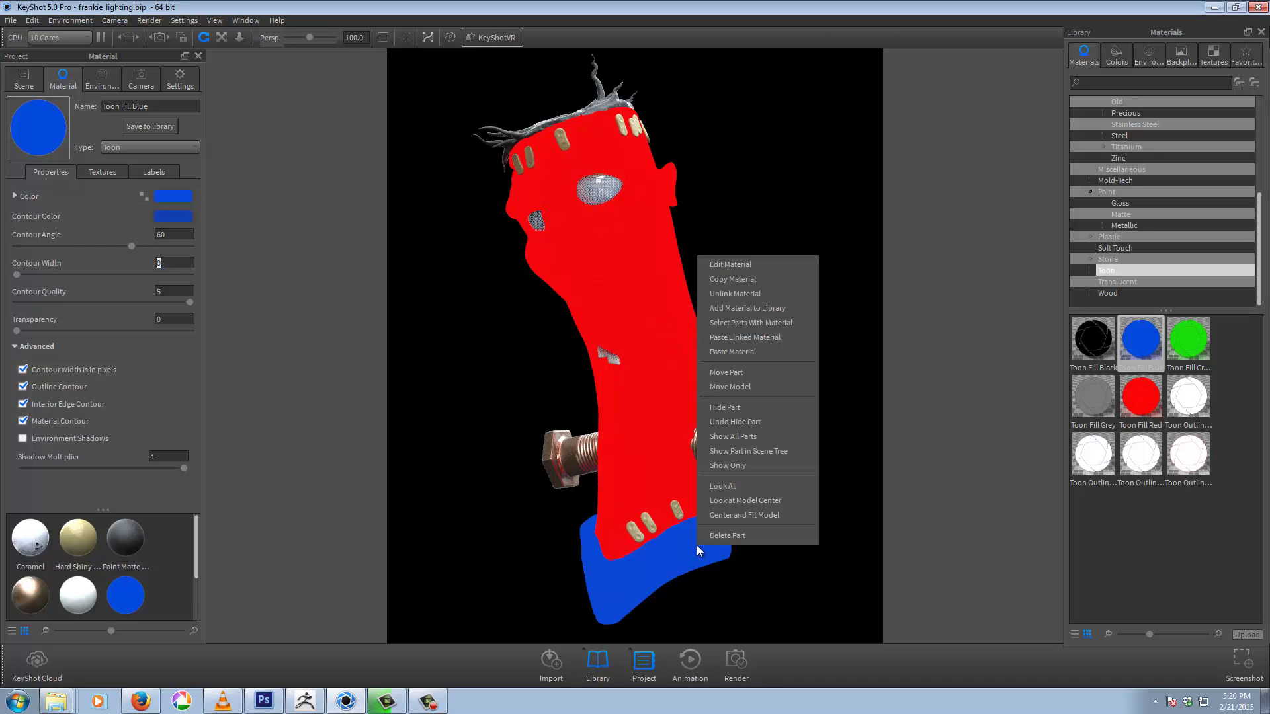
{"action": "left_click", "coordinate": [741, 282]}
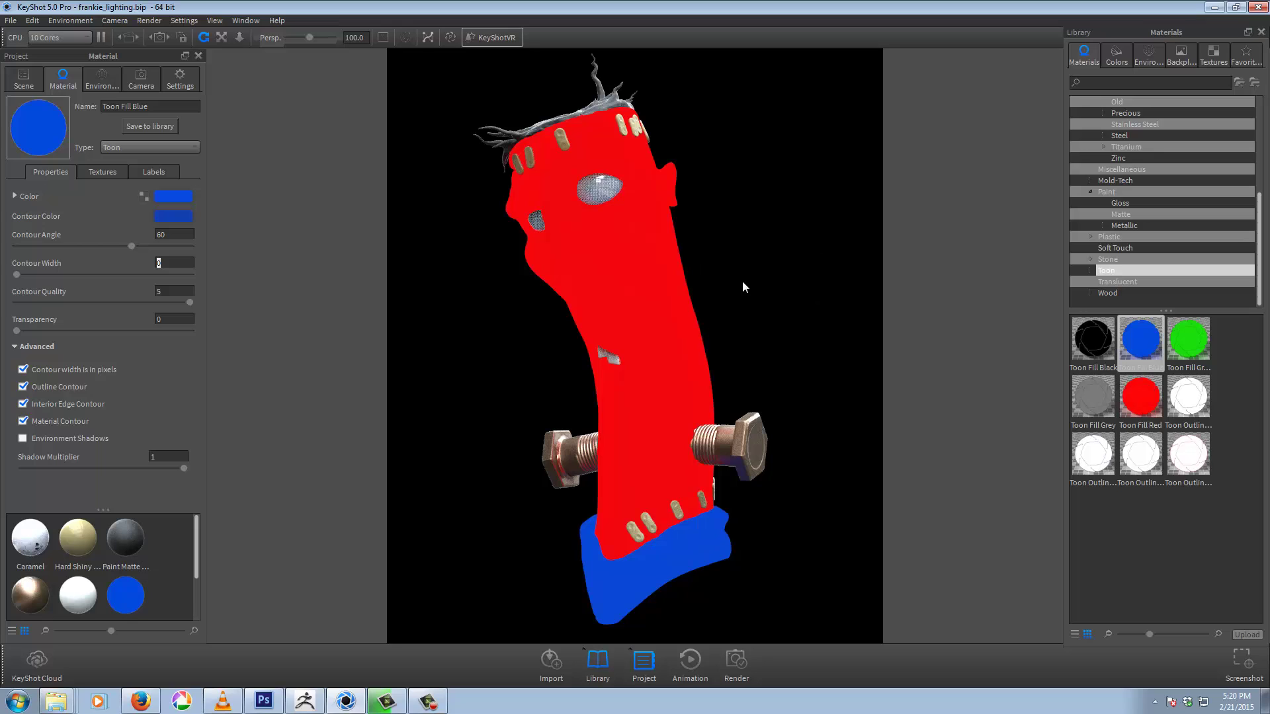
{"action": "right_click", "coordinate": [599, 102]}
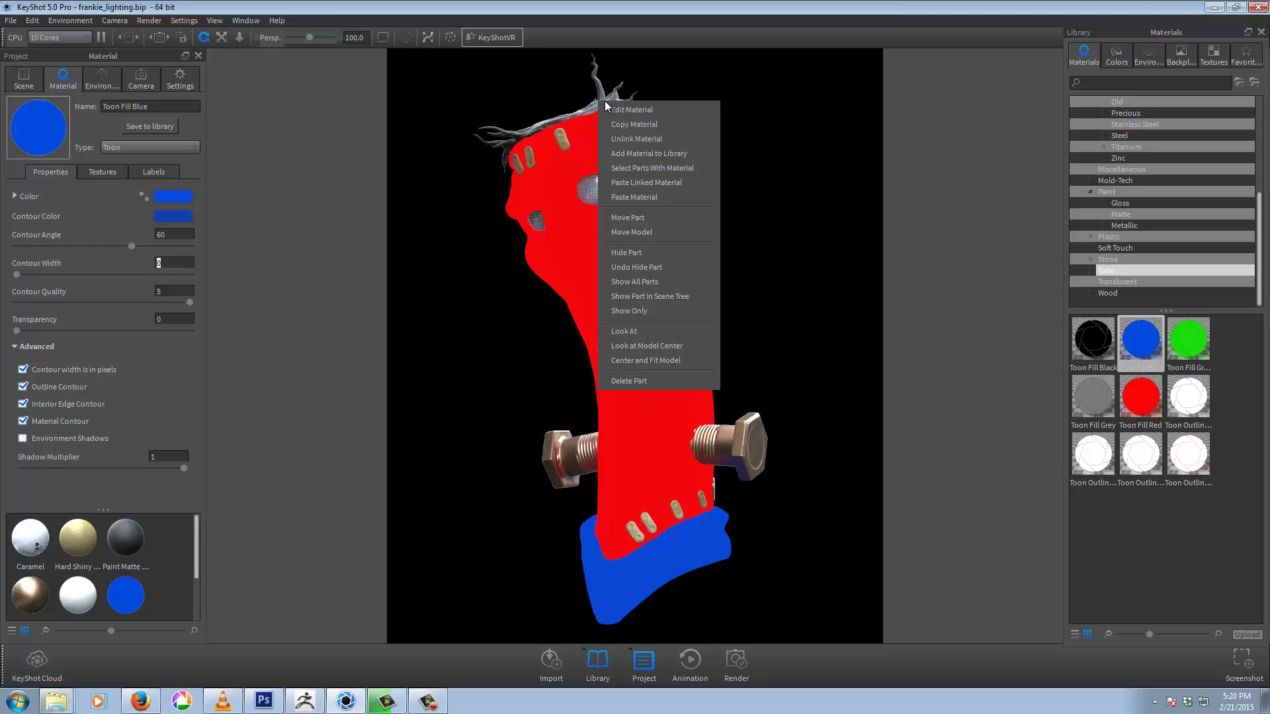
{"action": "left_click", "coordinate": [642, 183]}
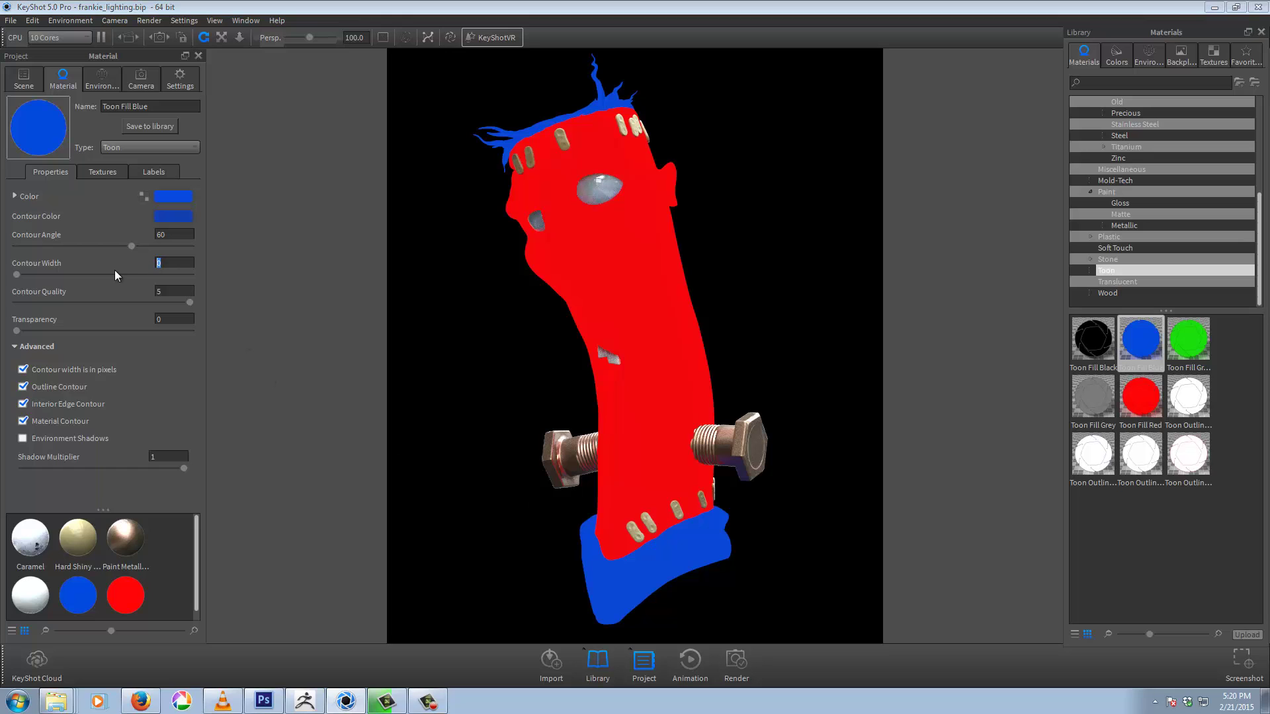
Step: Change the blue material's contour width to 1, then back to 0
{"action": "type", "text": "1"}
{"action": "key", "text": "Return"}
{"action": "type", "text": "0"}
{"action": "key", "text": "Return"}
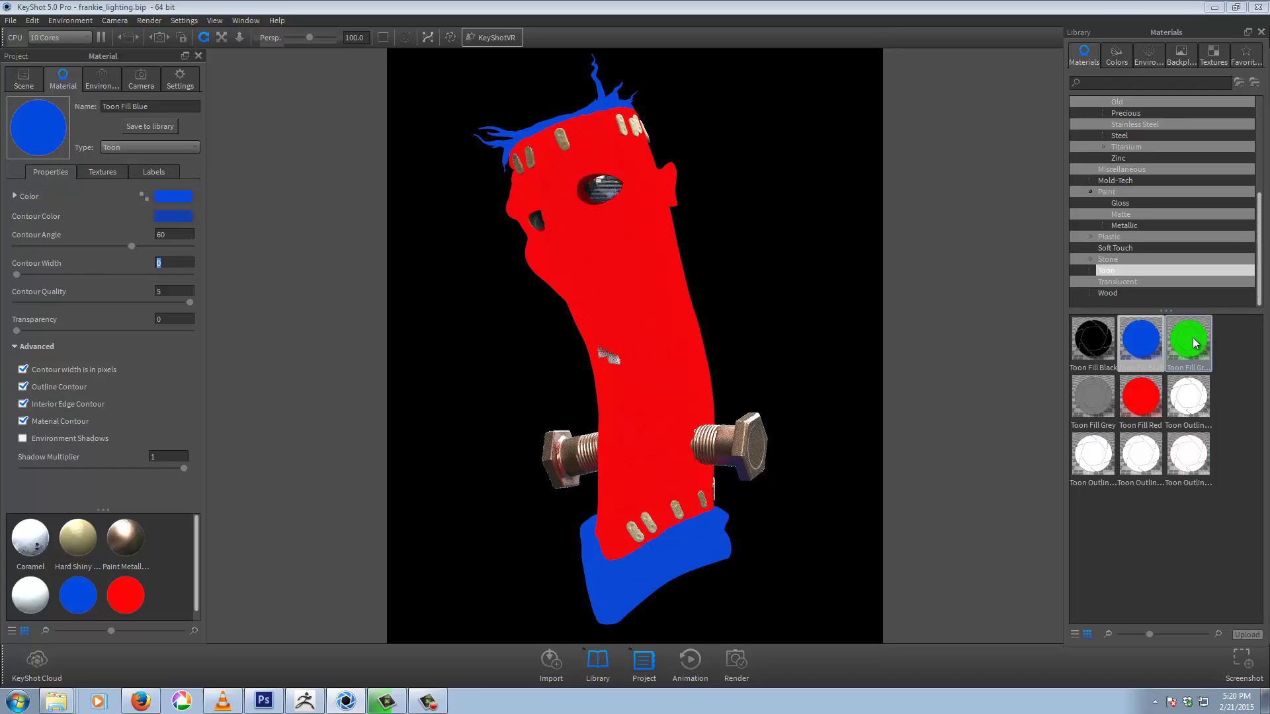
Step: Apply Toon Fill Green to the eyes with contour width 0
{"action": "left_click_drag", "start_coordinate": [1194, 343], "coordinate": [603, 196]}
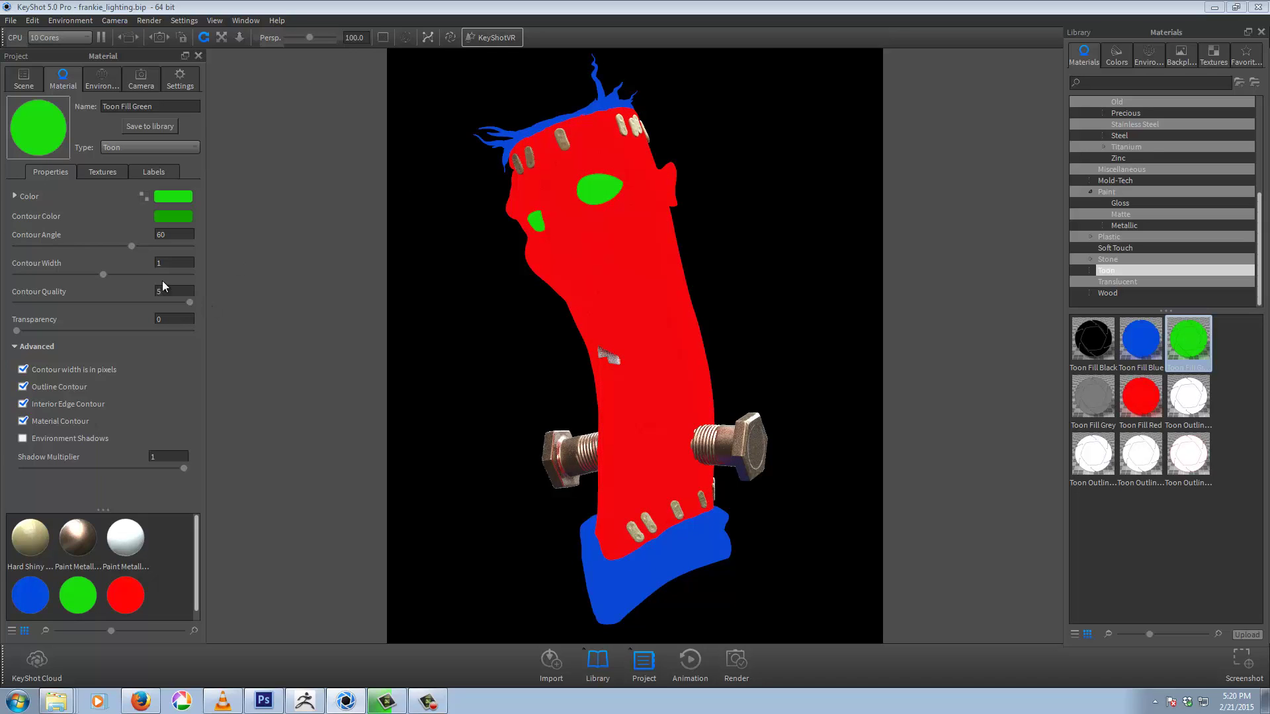
{"action": "left_click", "coordinate": [164, 263]}
{"action": "type", "text": "0"}
{"action": "key", "text": "Return"}
Step: Copy the eye's green material and paste it linked onto the stitches and the small body patch
{"action": "right_click", "coordinate": [597, 191]}
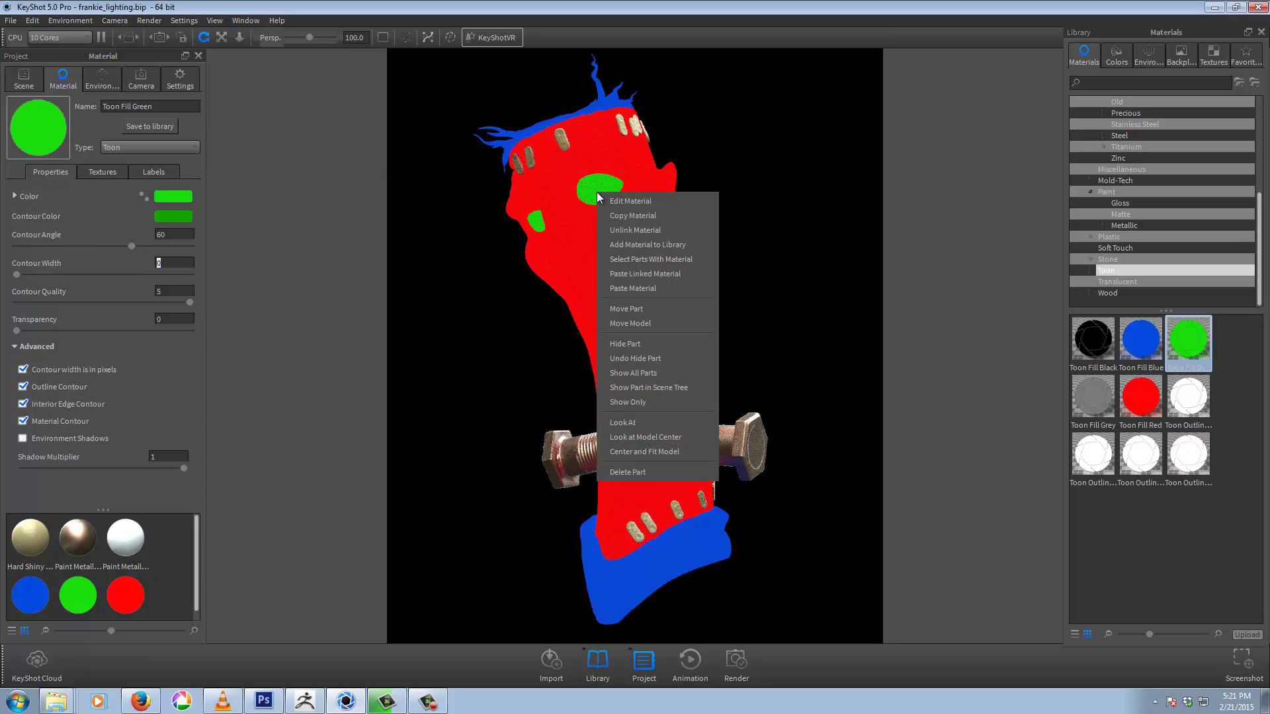
{"action": "left_click", "coordinate": [624, 217]}
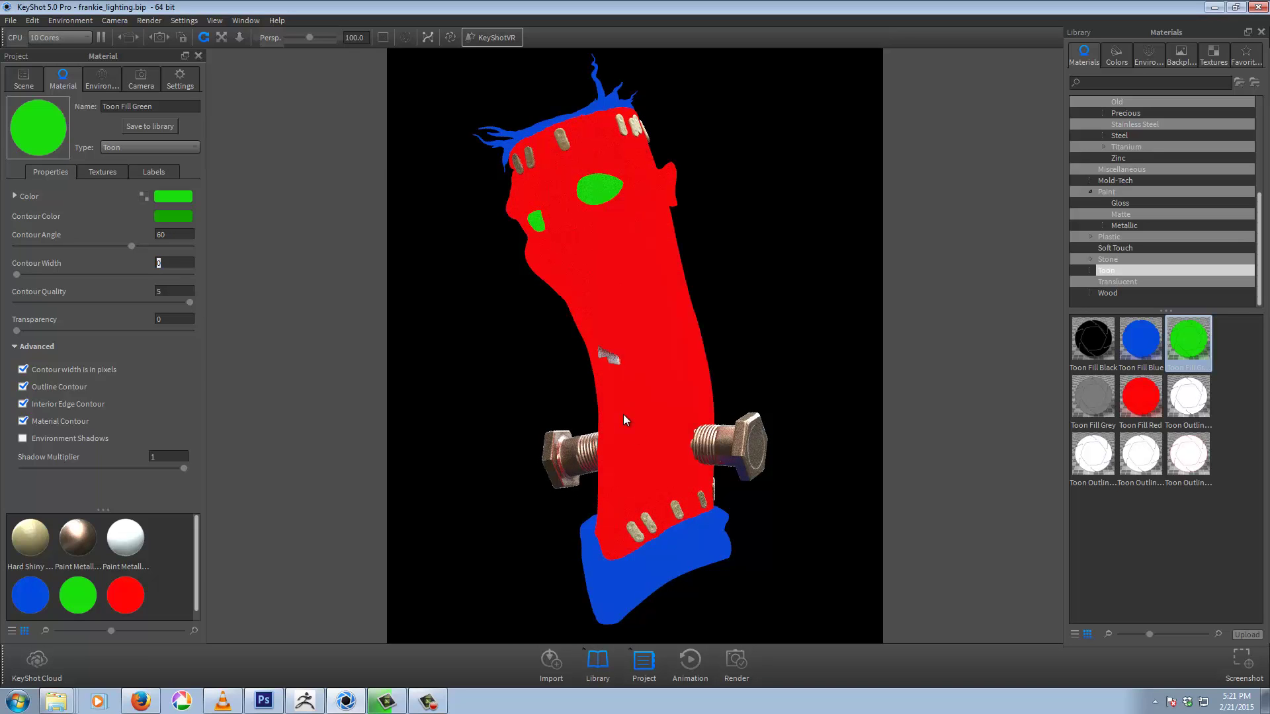
{"action": "right_click", "coordinate": [675, 514]}
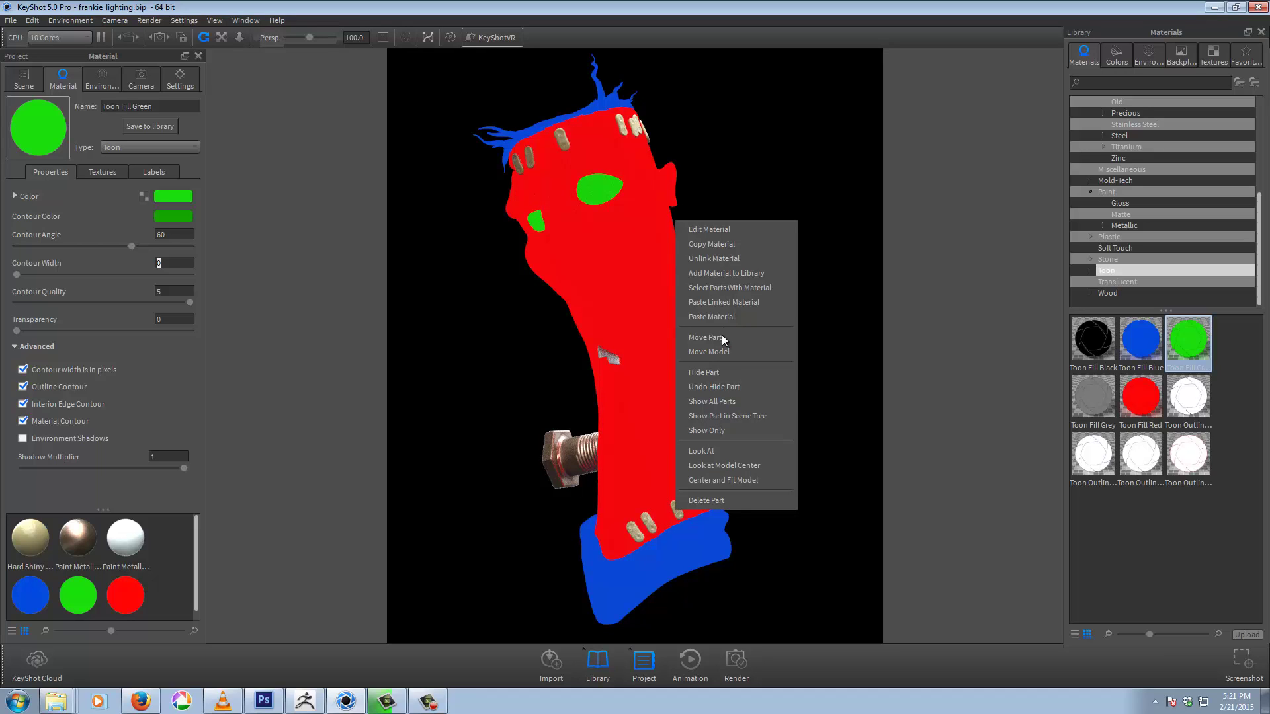
{"action": "left_click", "coordinate": [727, 301]}
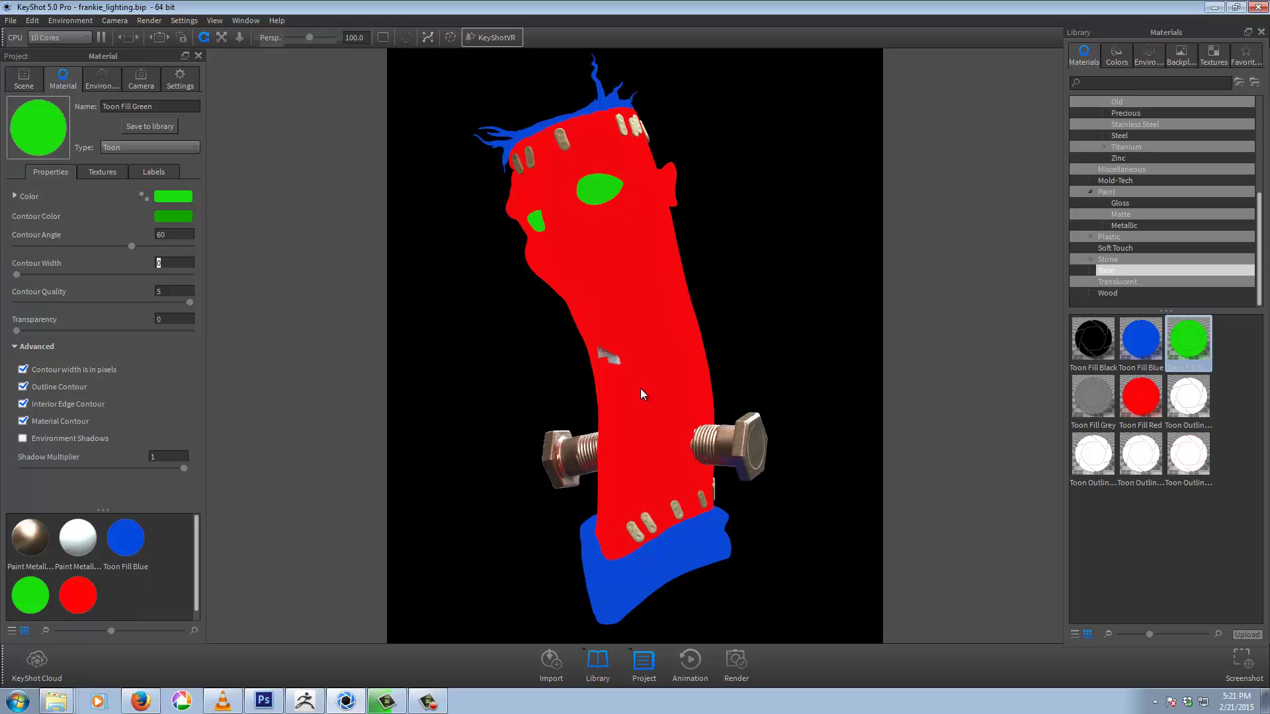
{"action": "right_click", "coordinate": [613, 363]}
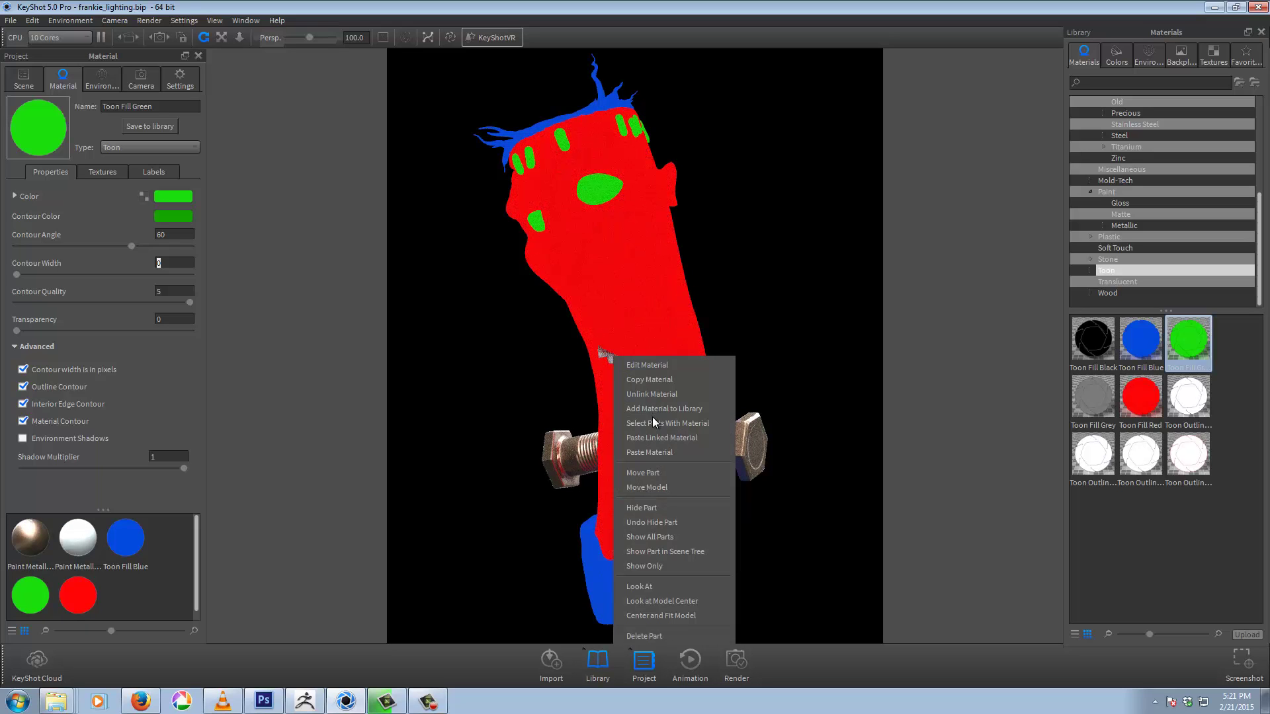
{"action": "left_click", "coordinate": [648, 439]}
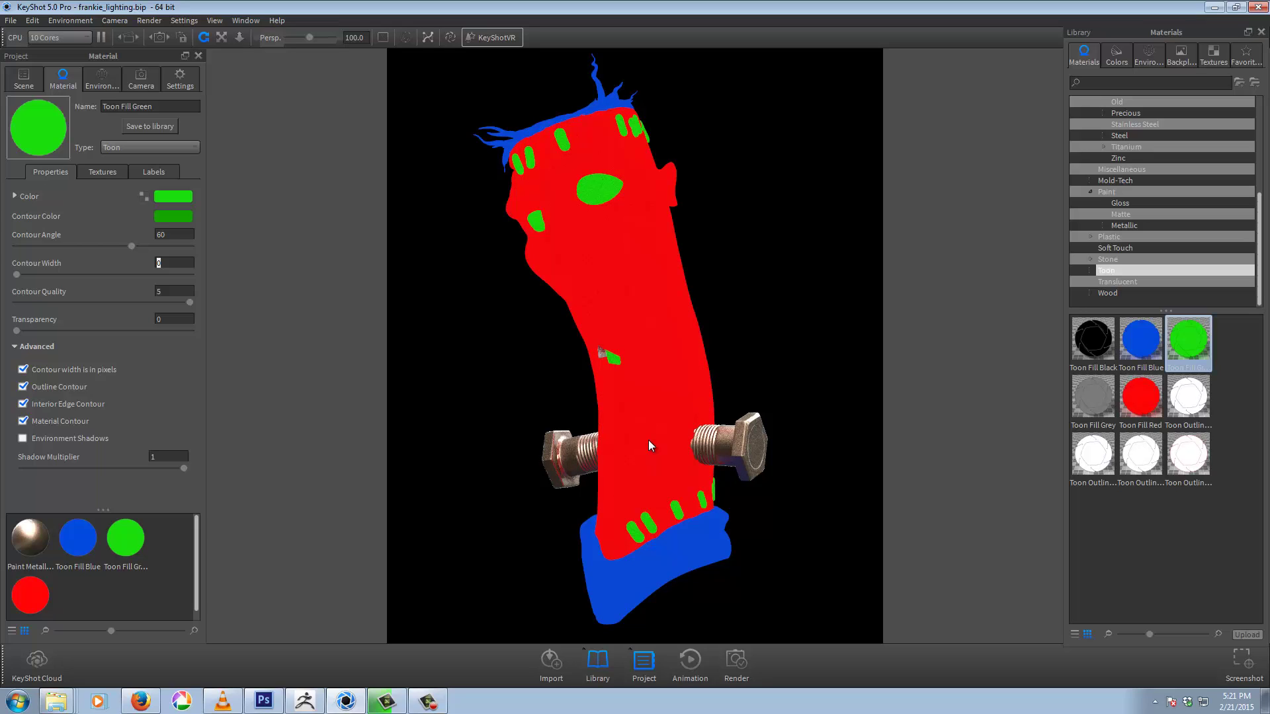
Step: Copy the base's blue material and paste it linked onto the neck bolts
{"action": "right_click", "coordinate": [689, 542]}
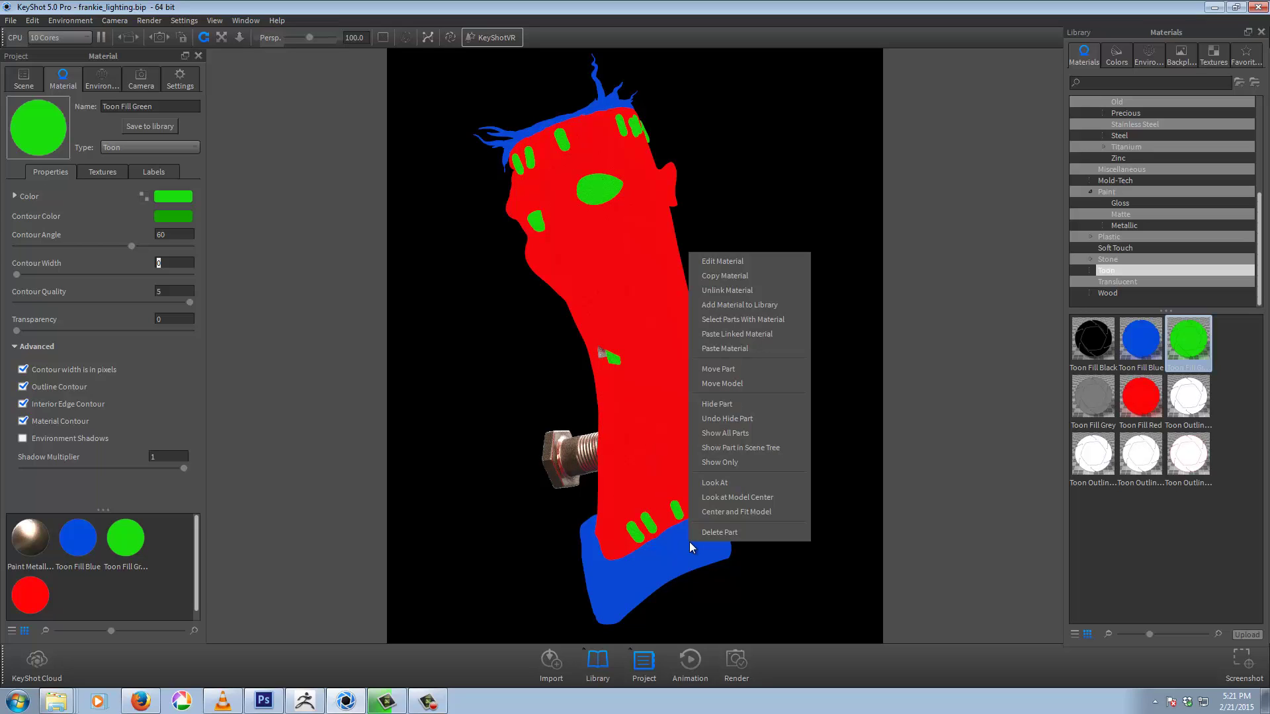
{"action": "left_click", "coordinate": [732, 275]}
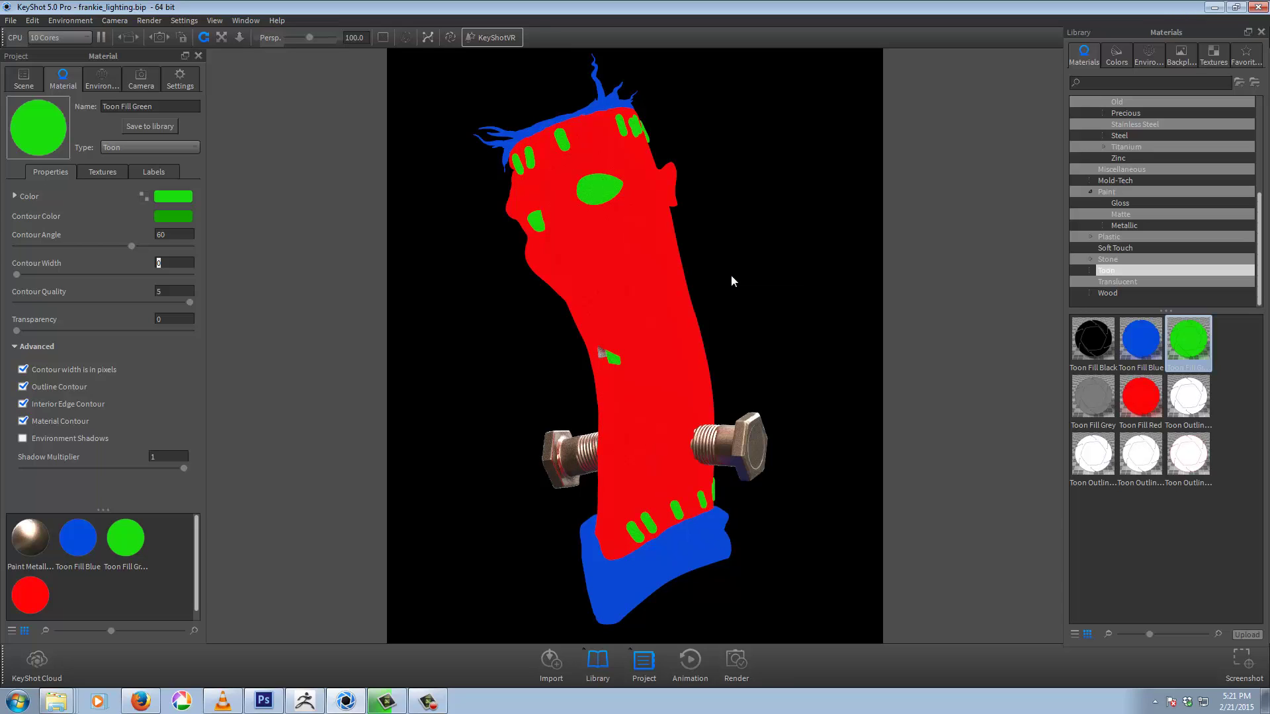
{"action": "right_click", "coordinate": [745, 425]}
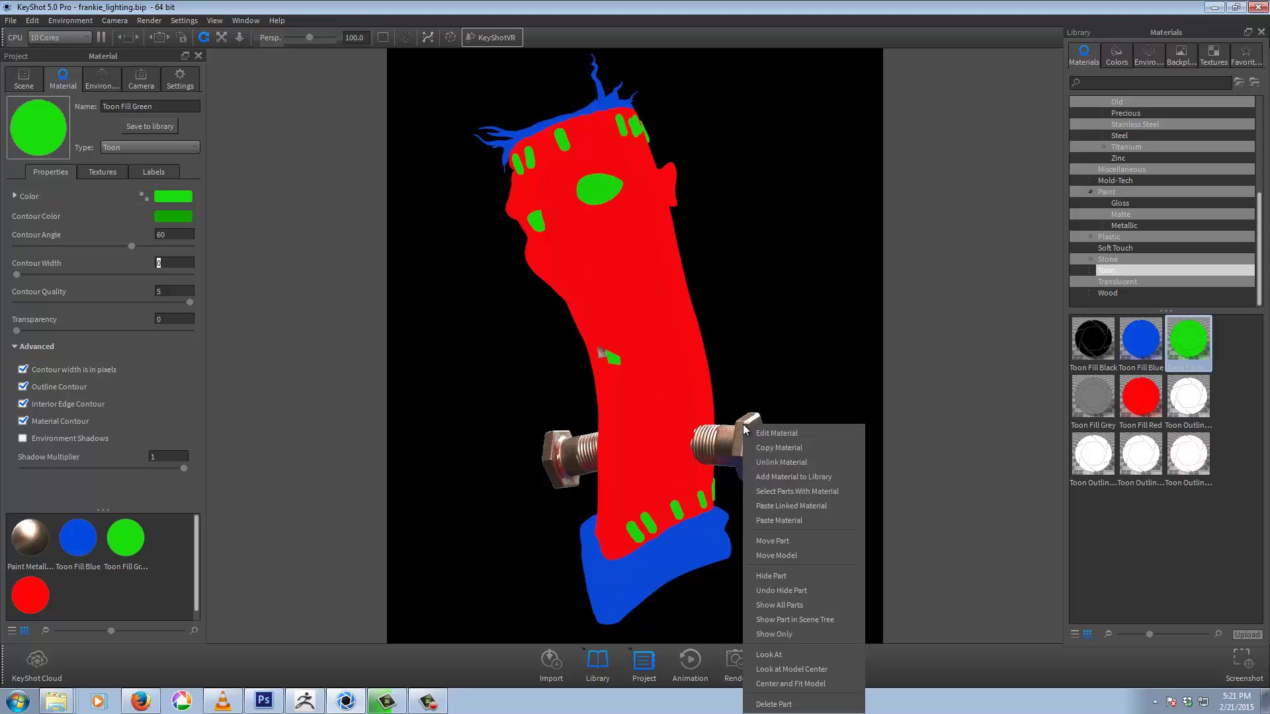
{"action": "left_click", "coordinate": [787, 506]}
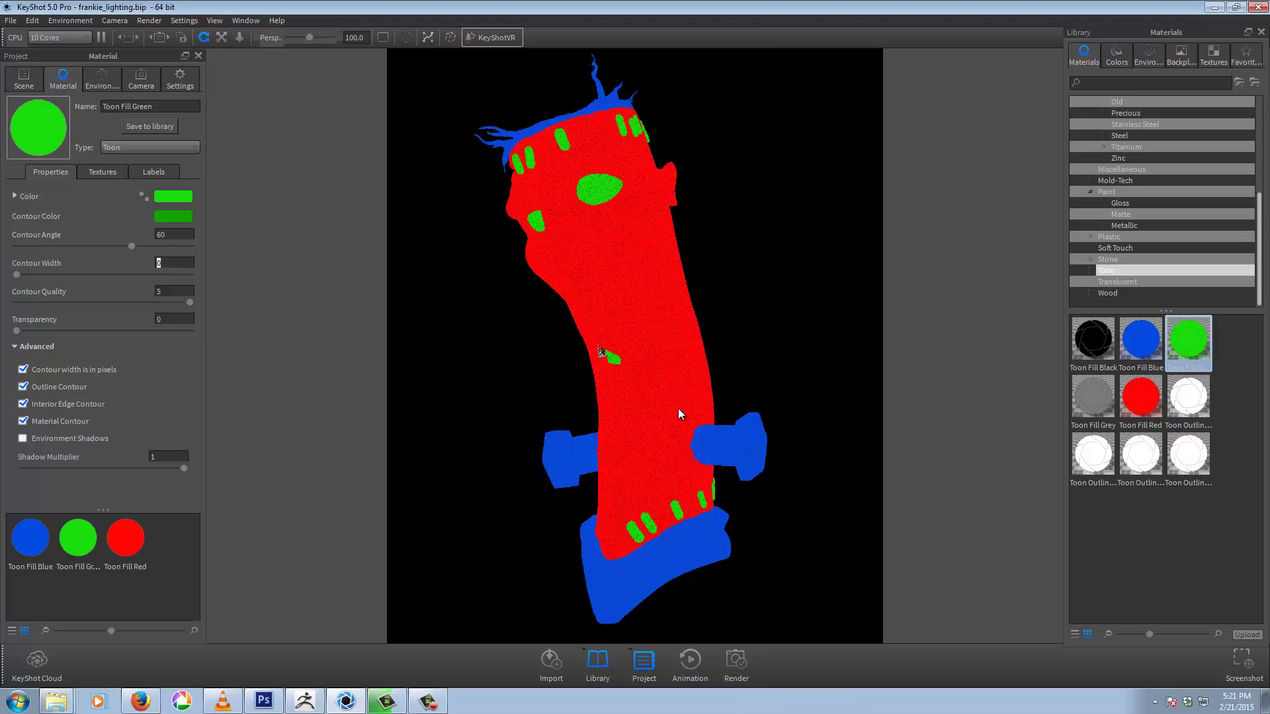
Step: Copy the small patch's green material and paste it linked back onto the patch
{"action": "right_click", "coordinate": [615, 364]}
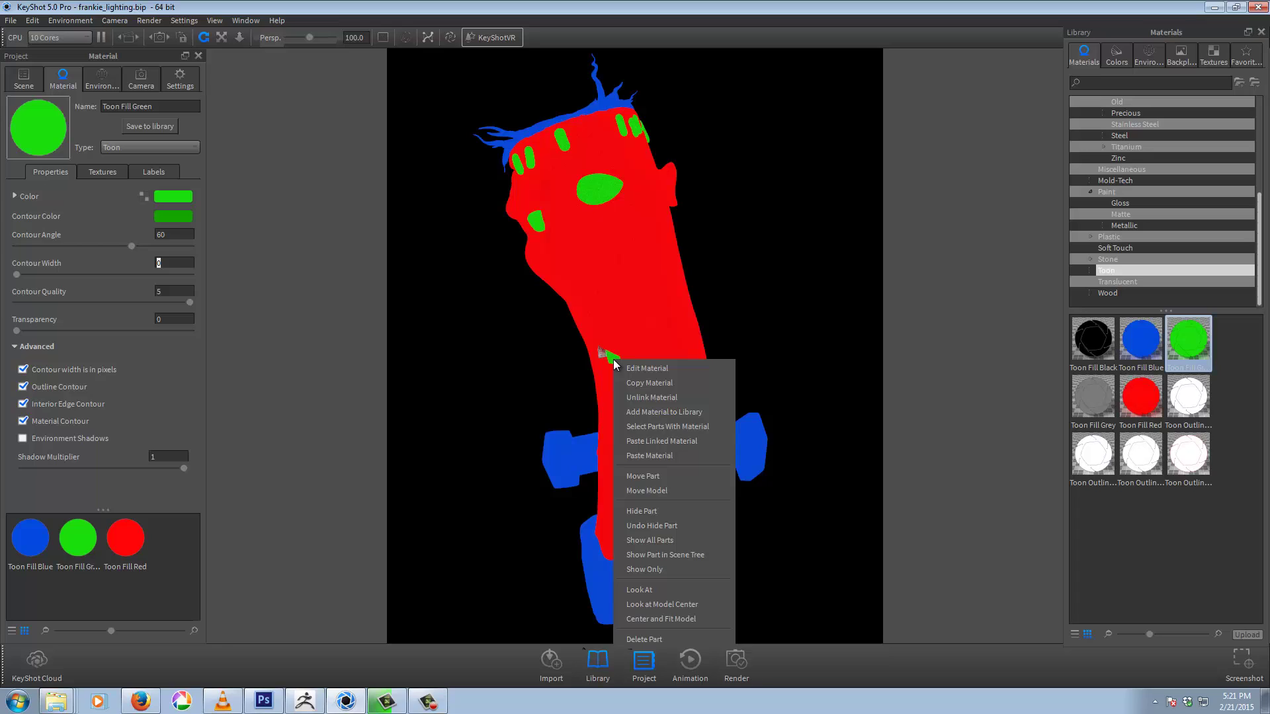
{"action": "left_click", "coordinate": [650, 383]}
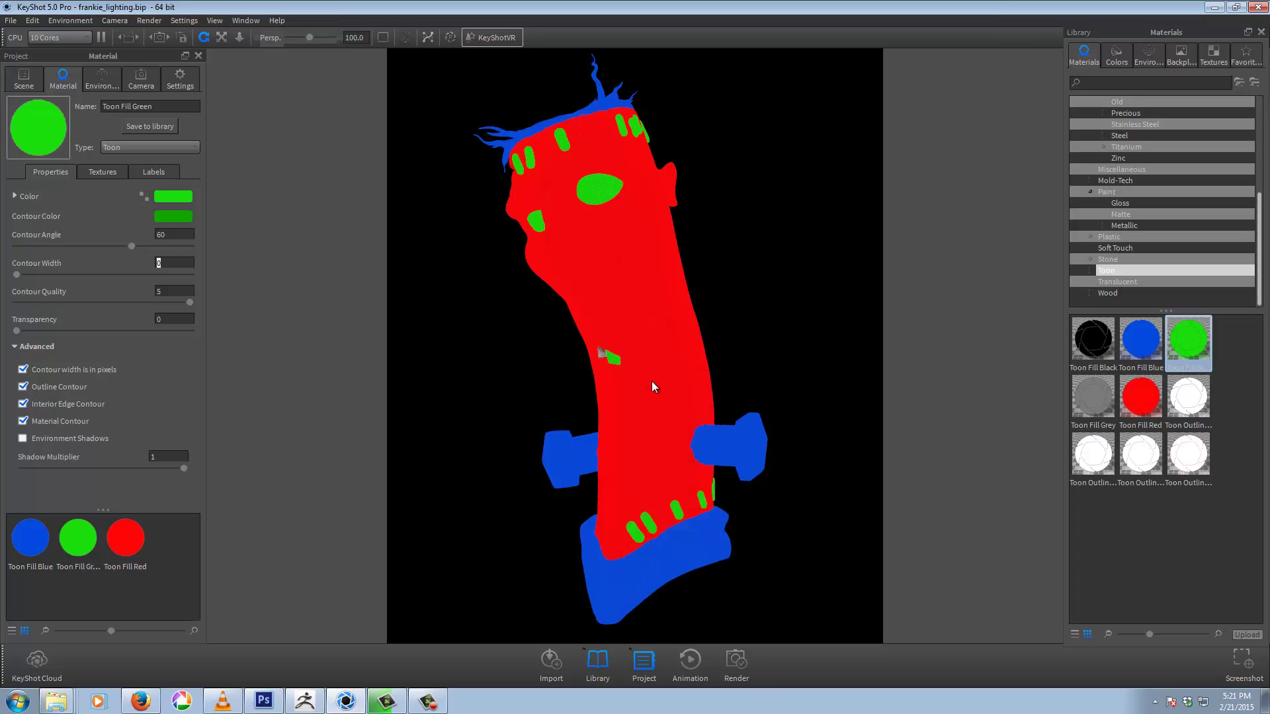
{"action": "right_click", "coordinate": [606, 359]}
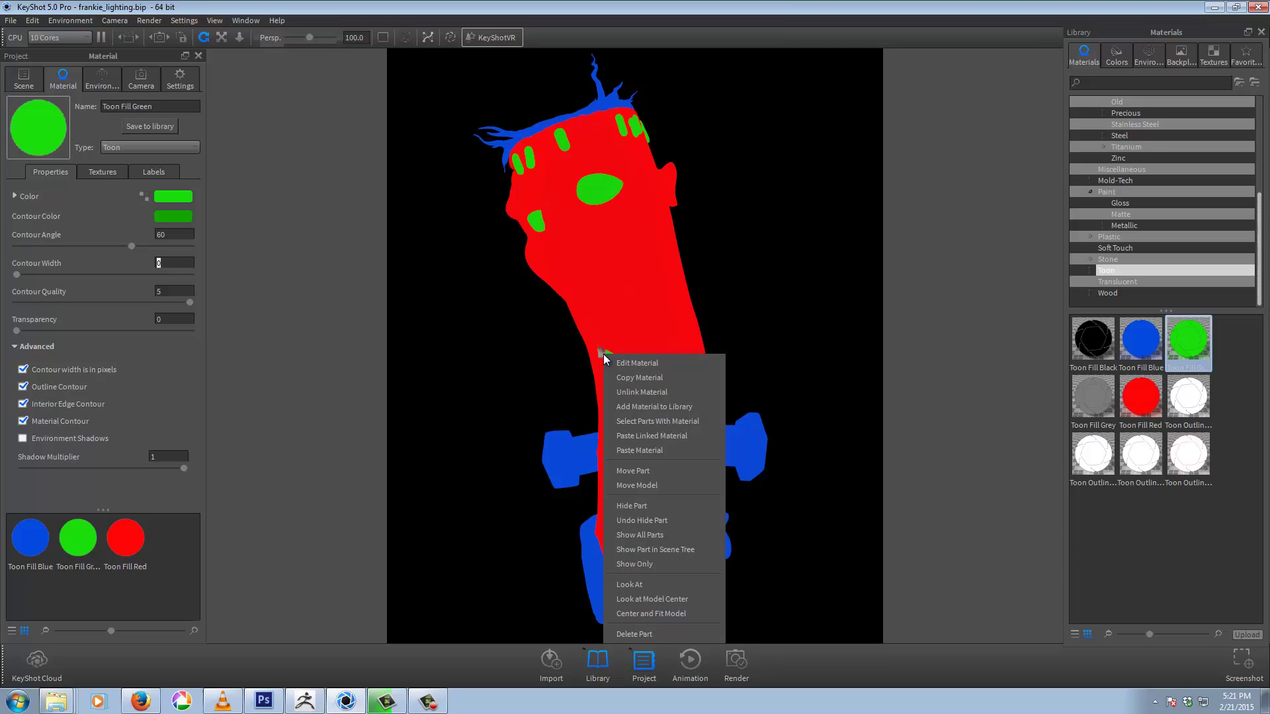
{"action": "left_click", "coordinate": [648, 435]}
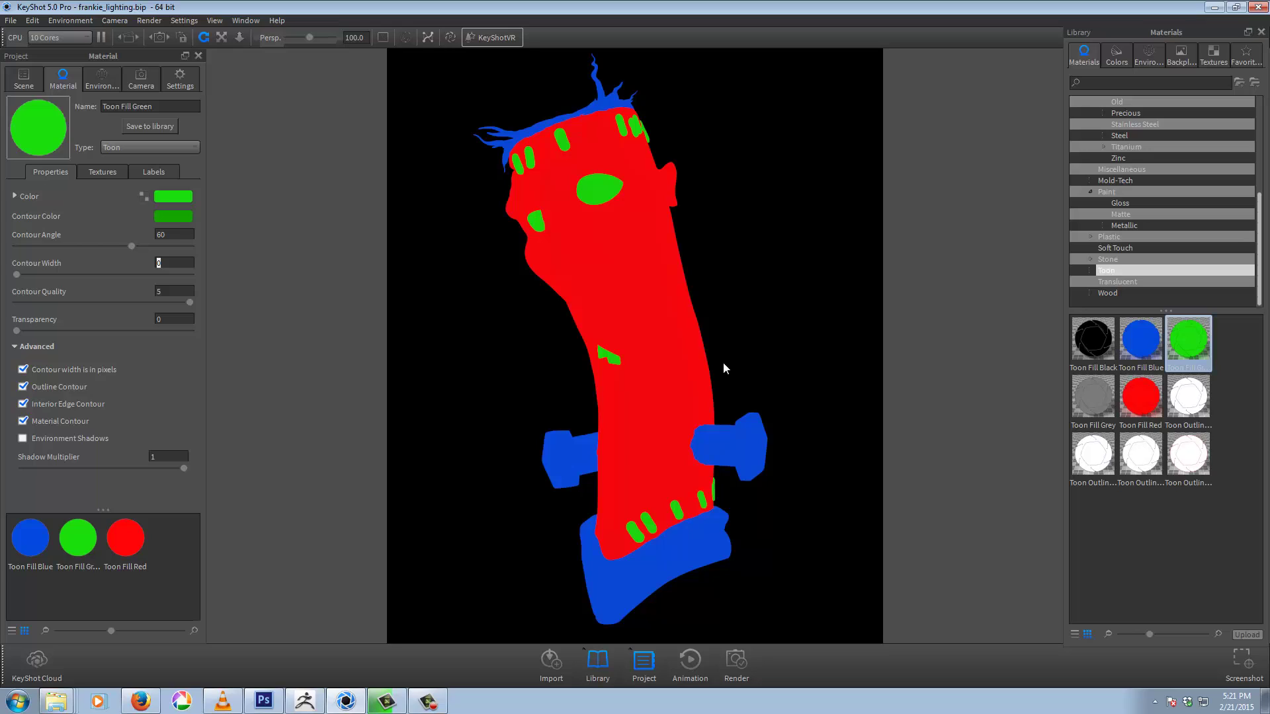
Step: Recheck in Render Options that the Clown pass is still enabled, then close it
{"action": "left_click", "coordinate": [148, 20]}
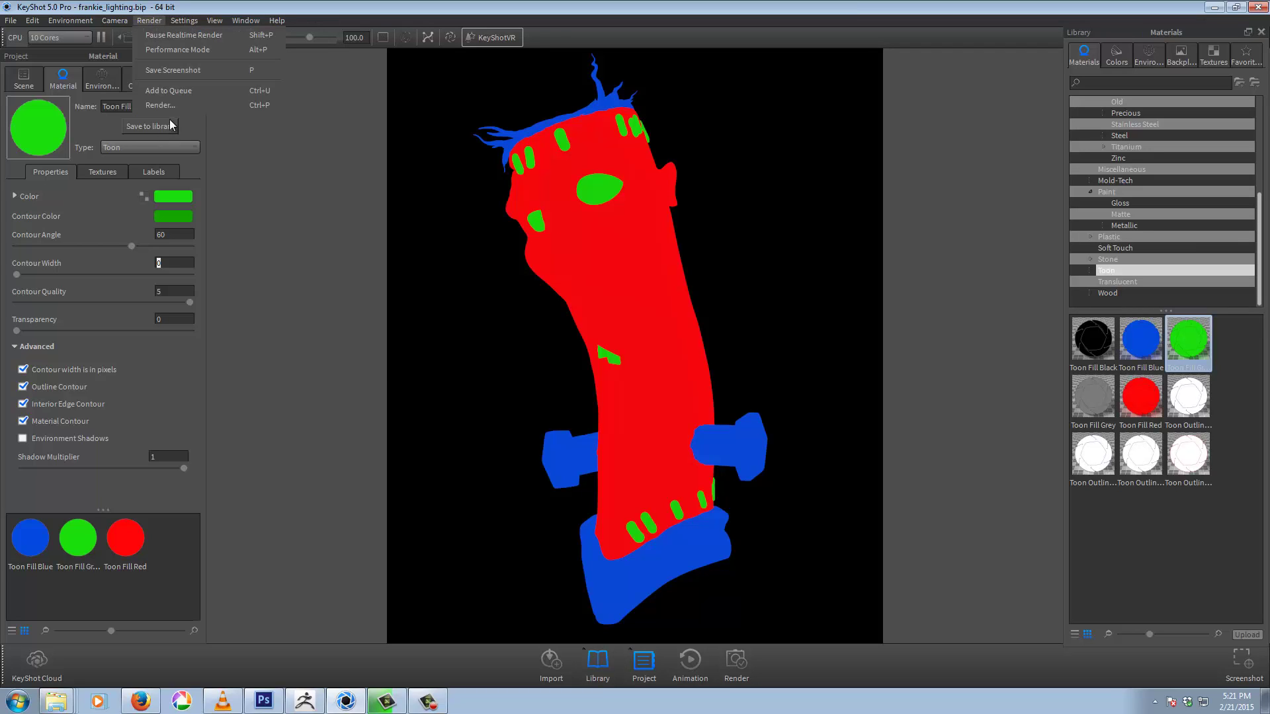
{"action": "left_click", "coordinate": [160, 104]}
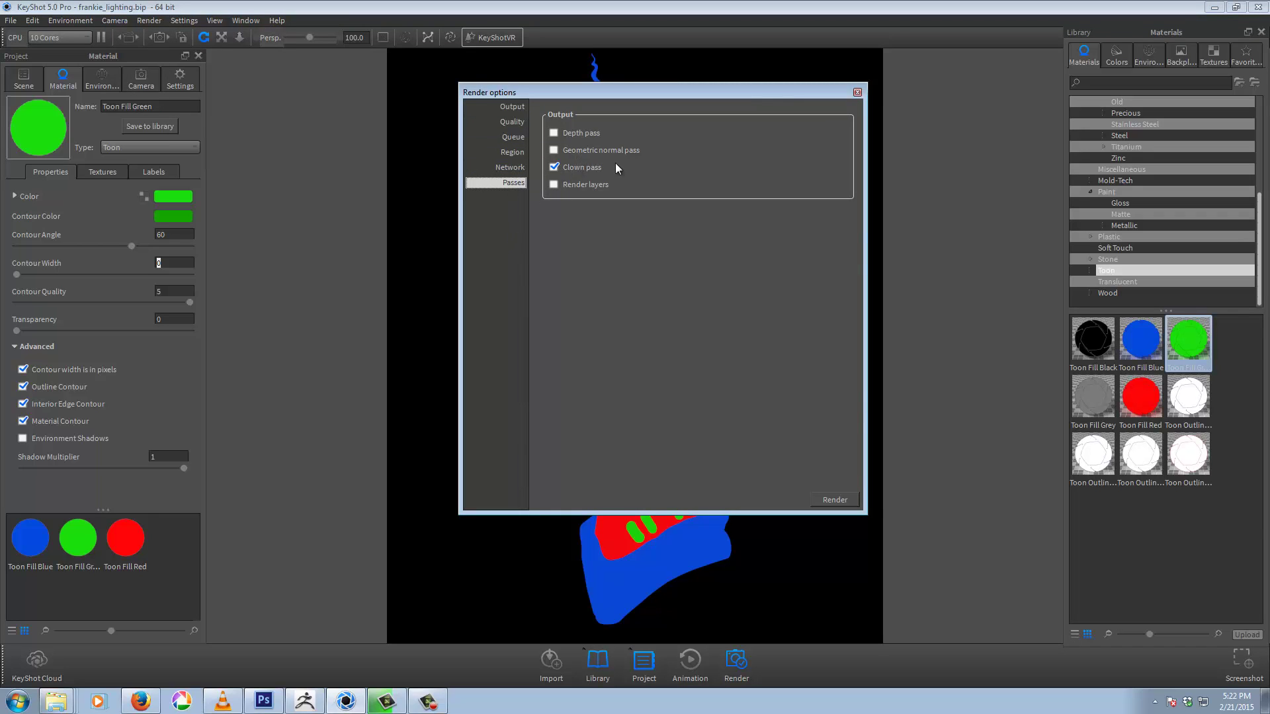
{"action": "left_click", "coordinate": [858, 94]}
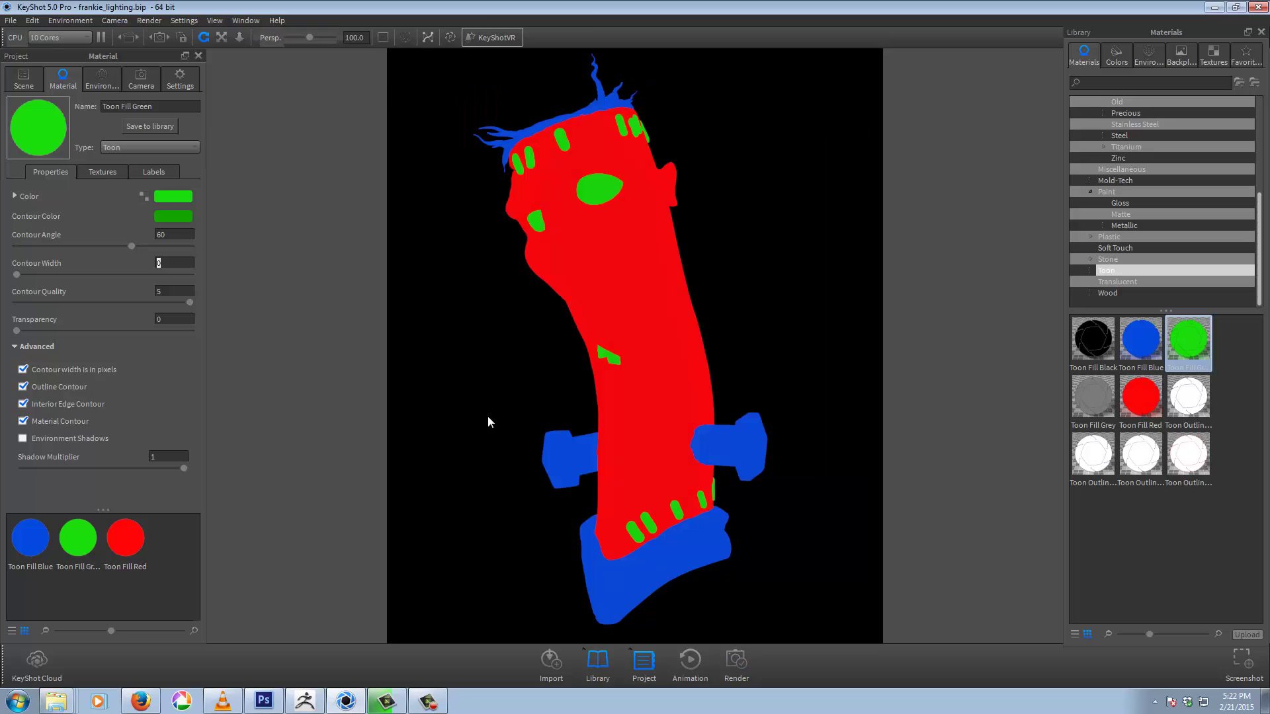